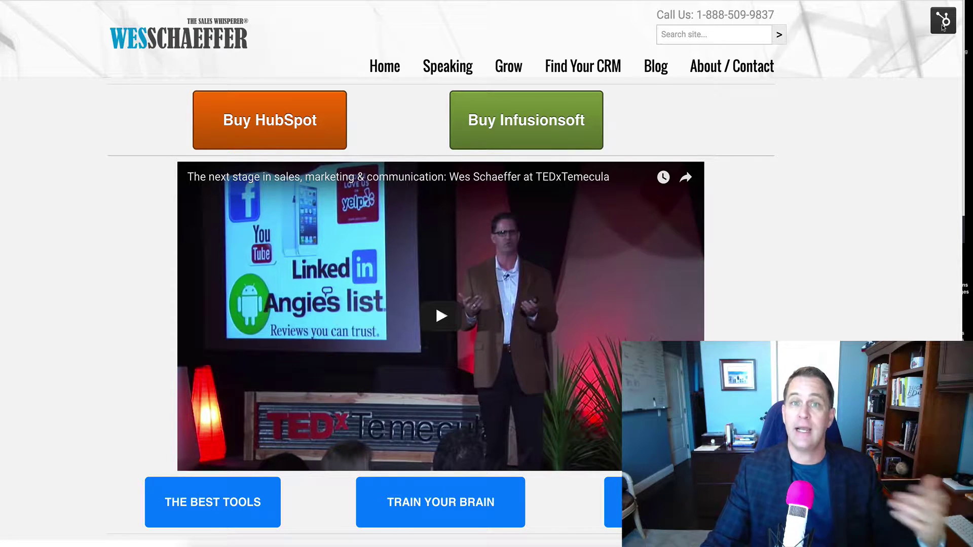
Choose Edit Page from the HubSpot tools menu for the Wes Schaeffer home page
{"action": "left_click", "coordinate": [944, 22]}
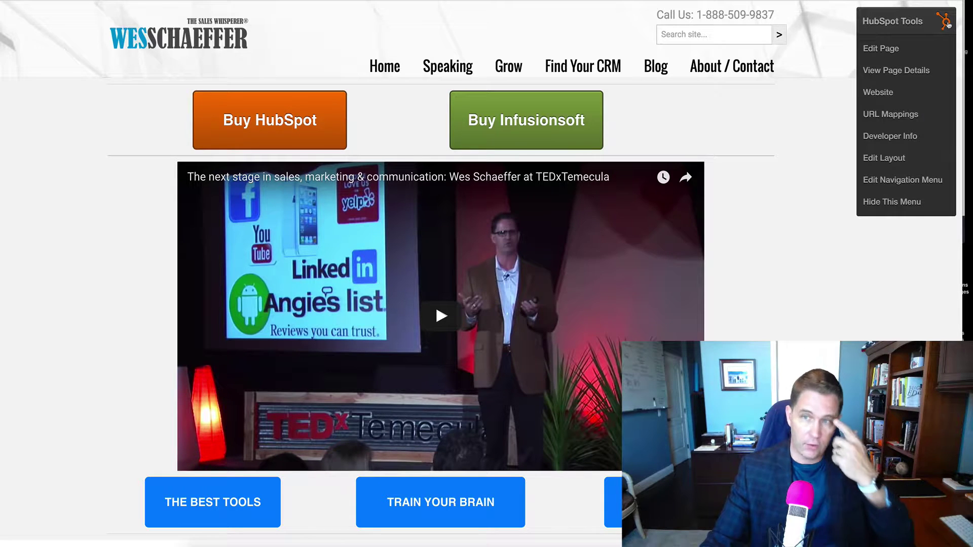
{"action": "left_click", "coordinate": [881, 49]}
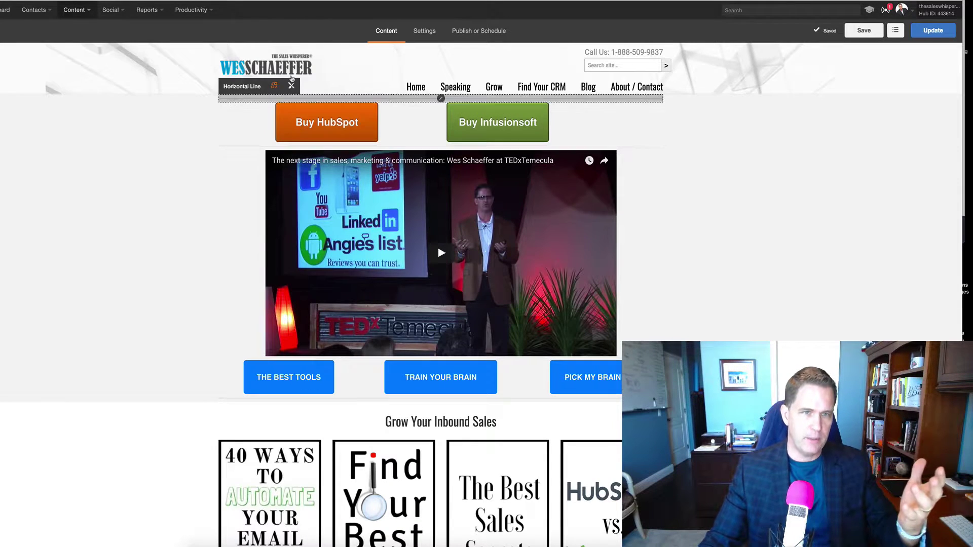
{"action": "mouse_move", "coordinate": [440, 255]}
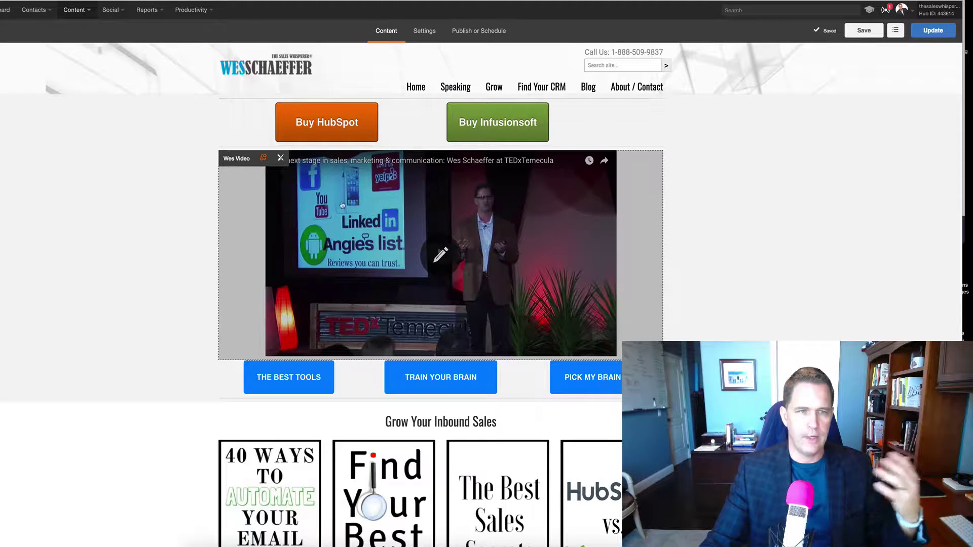
Open the page's template from the Settings tab's template settings
{"action": "left_click", "coordinate": [424, 33]}
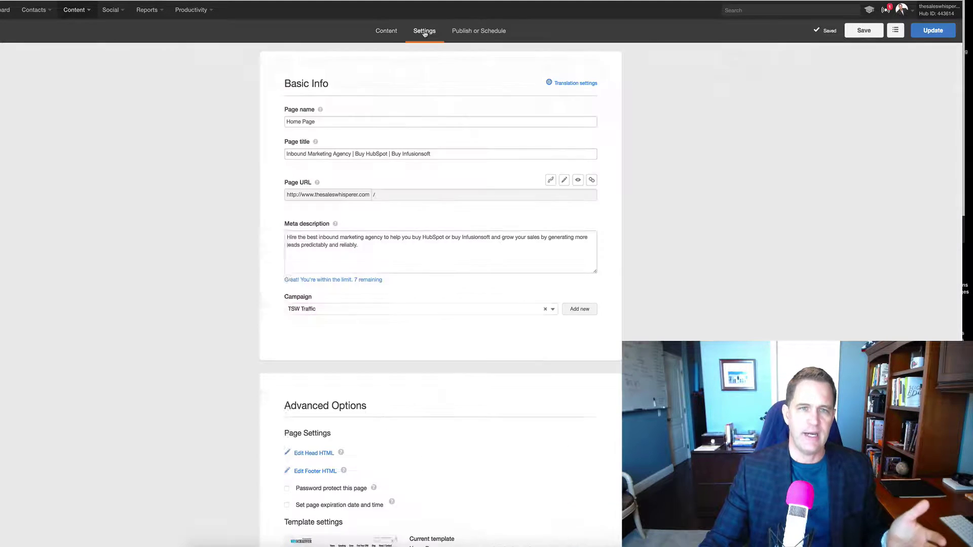
{"action": "scroll", "coordinate": [404, 405], "scroll_direction": "down", "scroll_amount": 4}
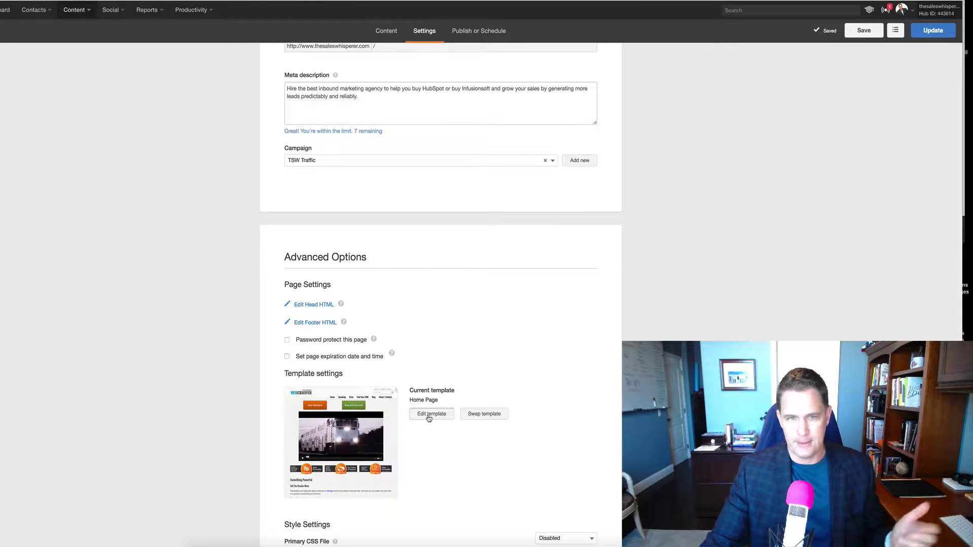
{"action": "left_click", "coordinate": [429, 415]}
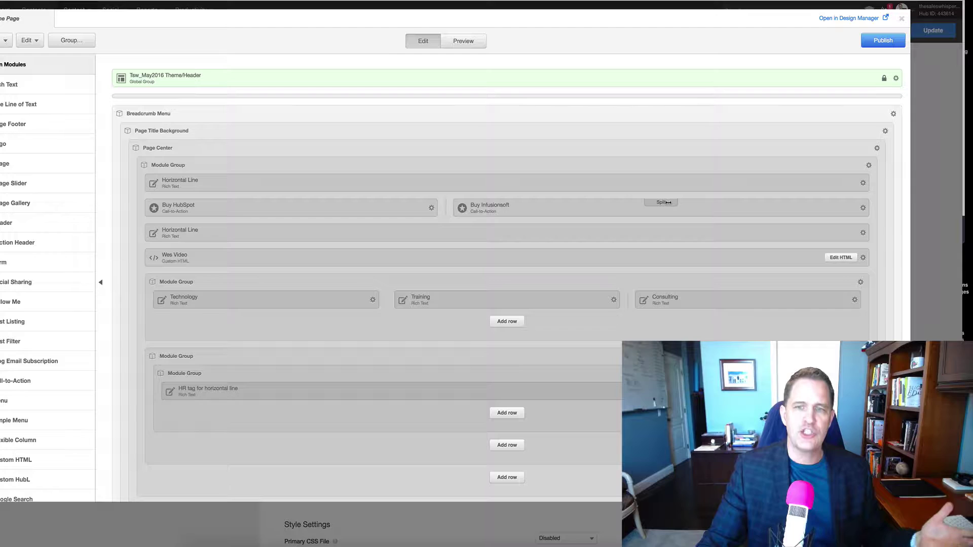
Split the Buy Infusionsoft column and swap the new Rich Text module for a Call-to-Action
{"action": "left_click", "coordinate": [663, 202]}
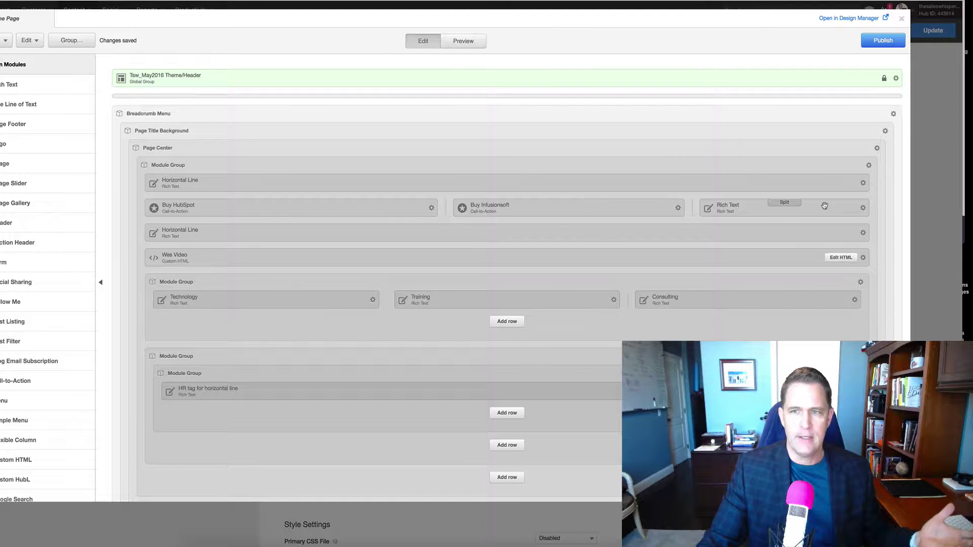
{"action": "left_click", "coordinate": [863, 210]}
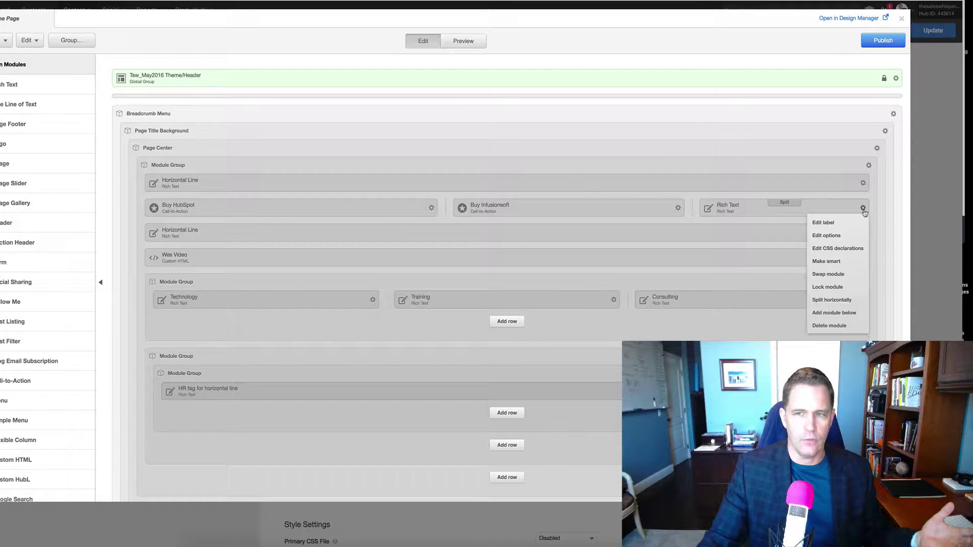
{"action": "left_click", "coordinate": [830, 276]}
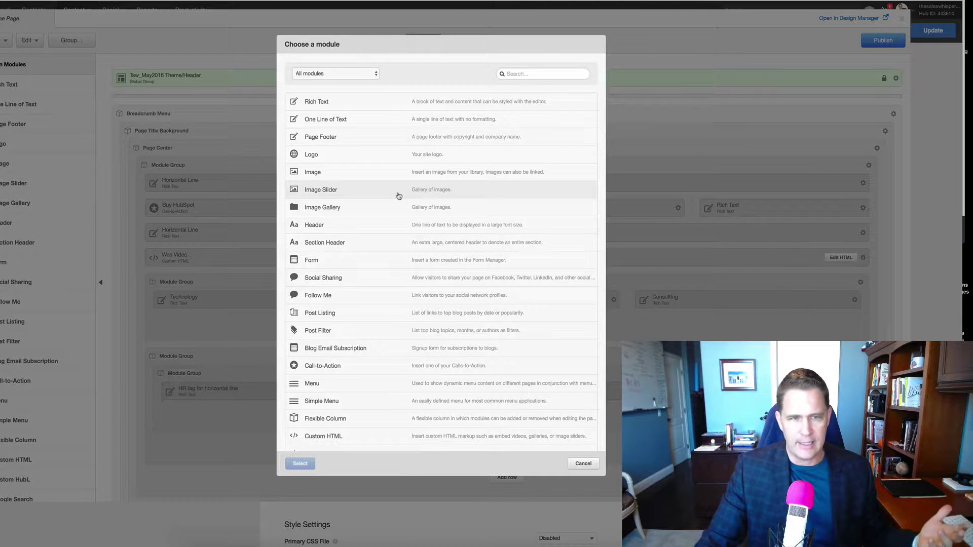
{"action": "scroll", "coordinate": [397, 197], "scroll_direction": "down", "scroll_amount": 2}
{"action": "scroll", "coordinate": [365, 250], "scroll_direction": "down", "scroll_amount": 2}
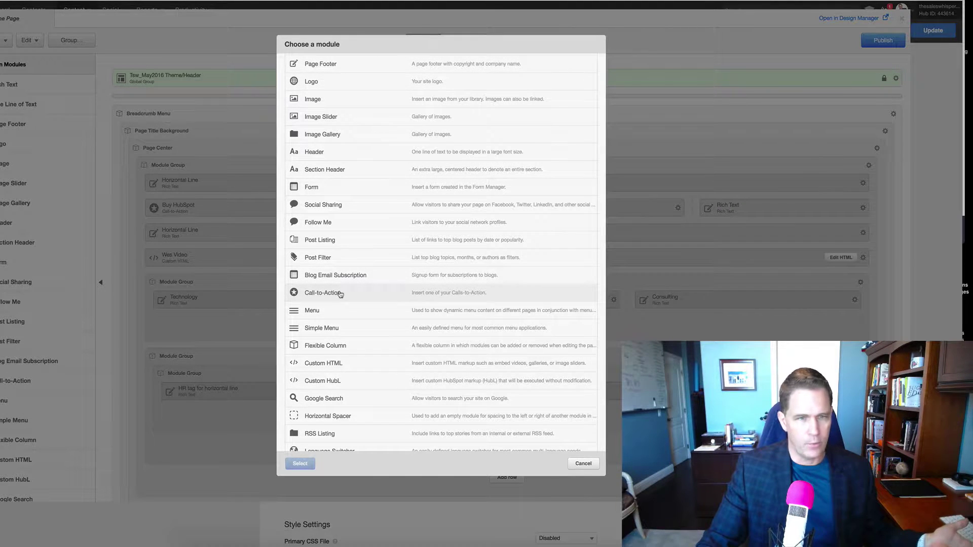
{"action": "left_click", "coordinate": [340, 296]}
{"action": "left_click", "coordinate": [299, 463]}
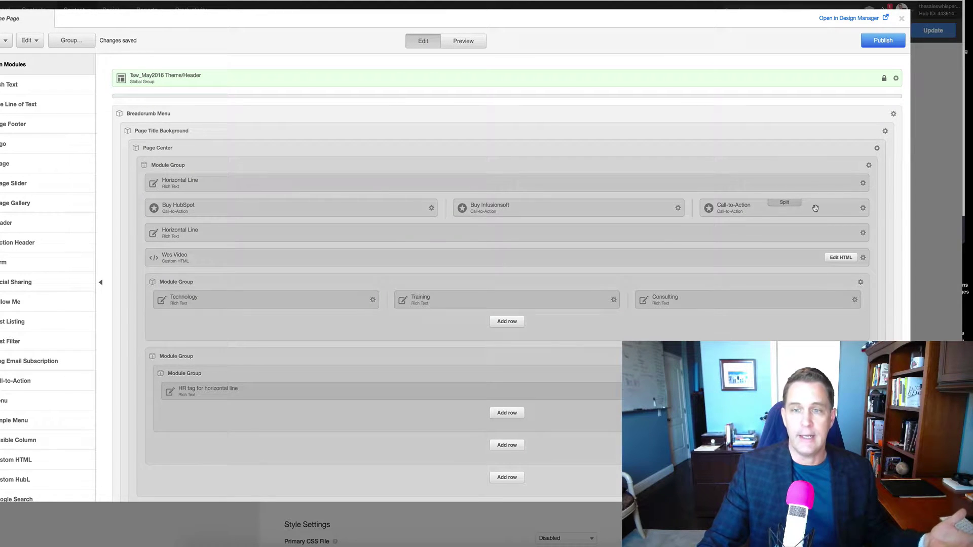
Insert the Best CRM quiz CTA, 'Find The Best CRM For You', into the new module
{"action": "left_click", "coordinate": [862, 210]}
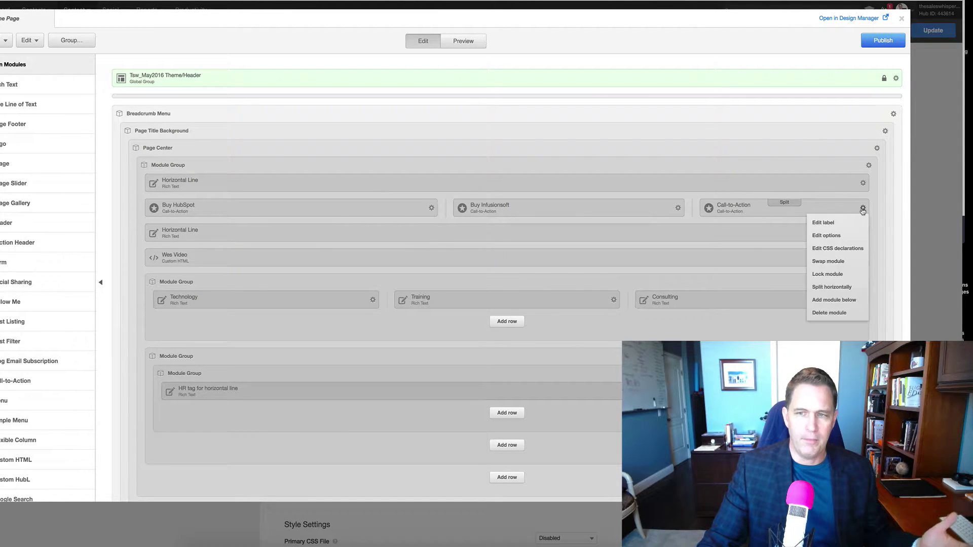
{"action": "left_click", "coordinate": [835, 236]}
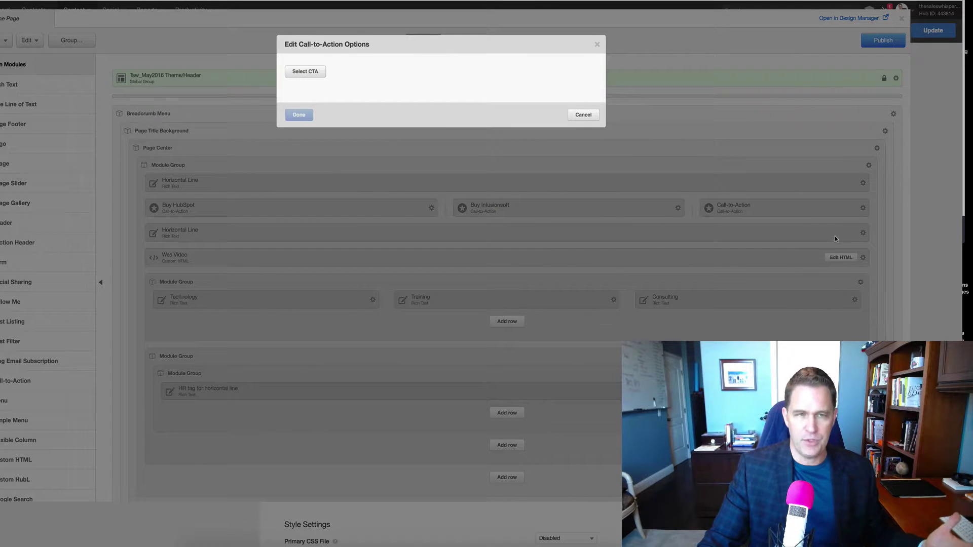
{"action": "left_click", "coordinate": [308, 75]}
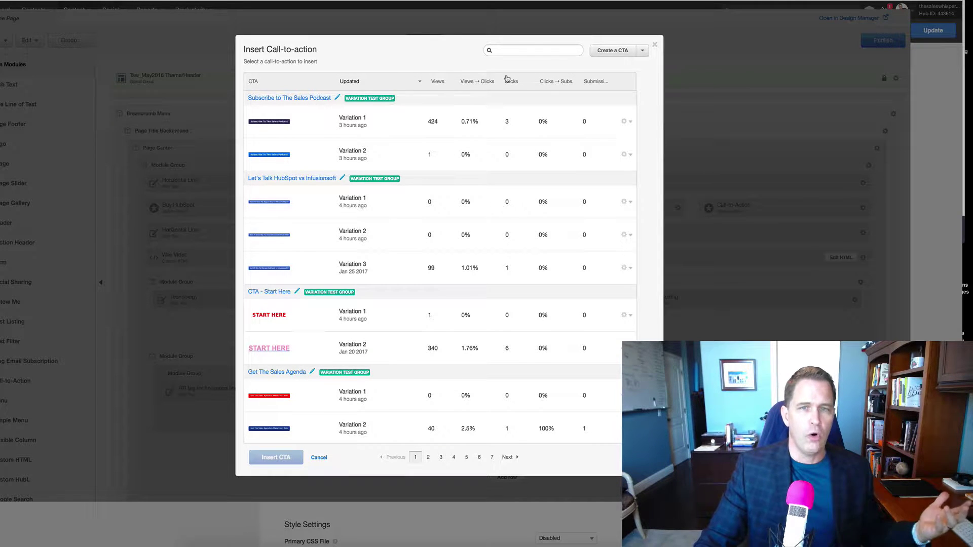
{"action": "left_click", "coordinate": [531, 50]}
{"action": "type", "text": "crm"}
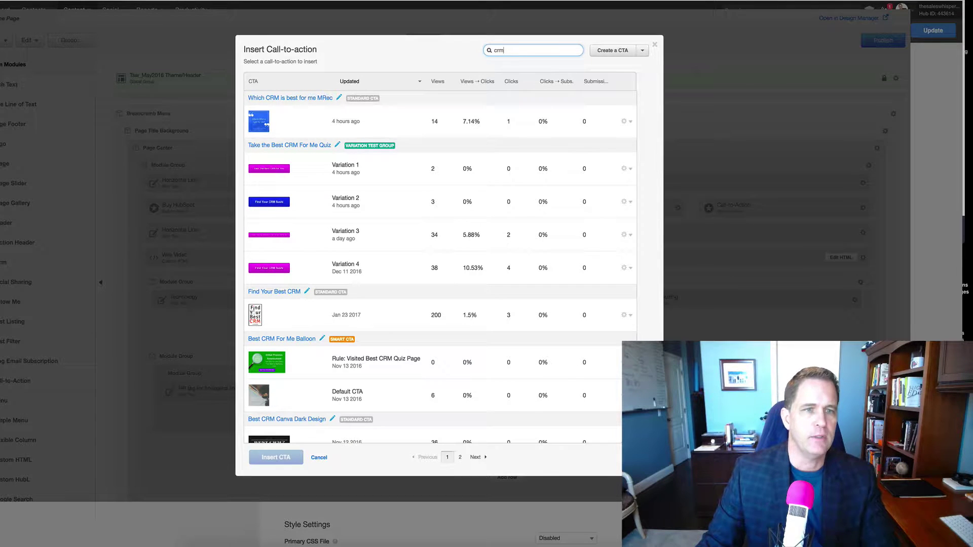
{"action": "mouse_move", "coordinate": [269, 202]}
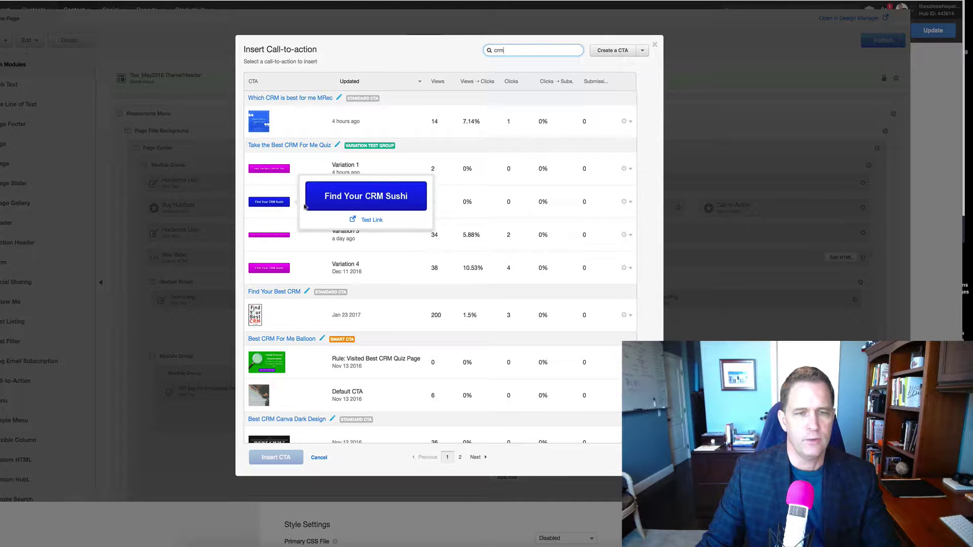
{"action": "left_click", "coordinate": [272, 202]}
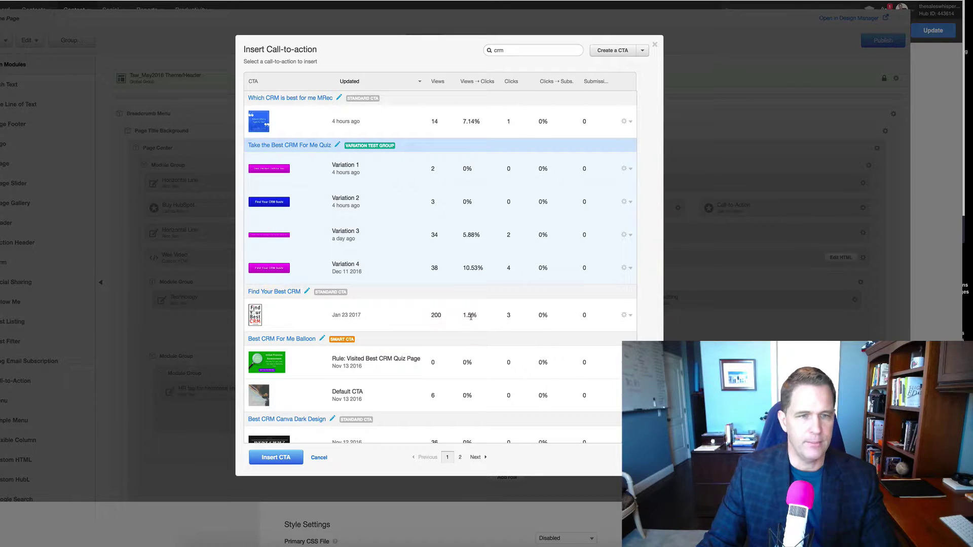
{"action": "left_click", "coordinate": [275, 457]}
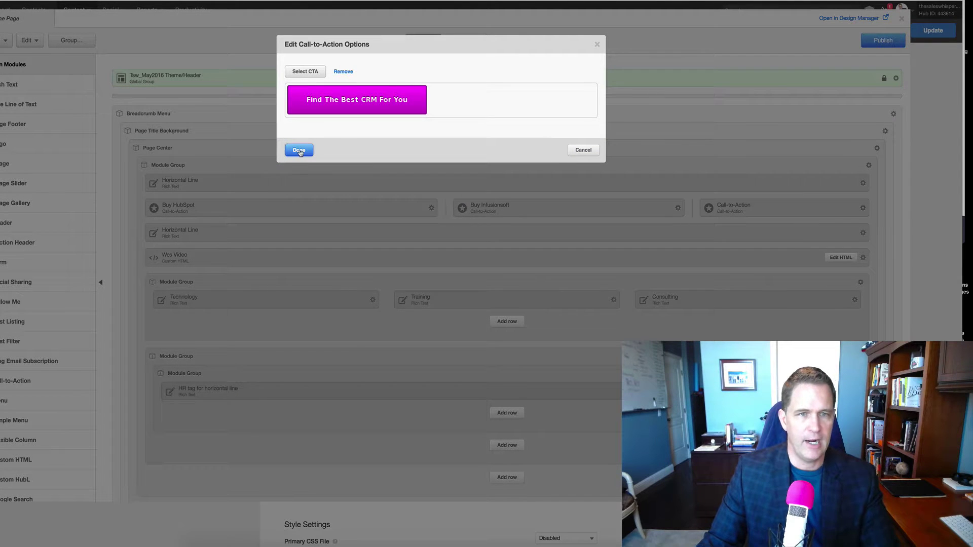
{"action": "left_click", "coordinate": [299, 150]}
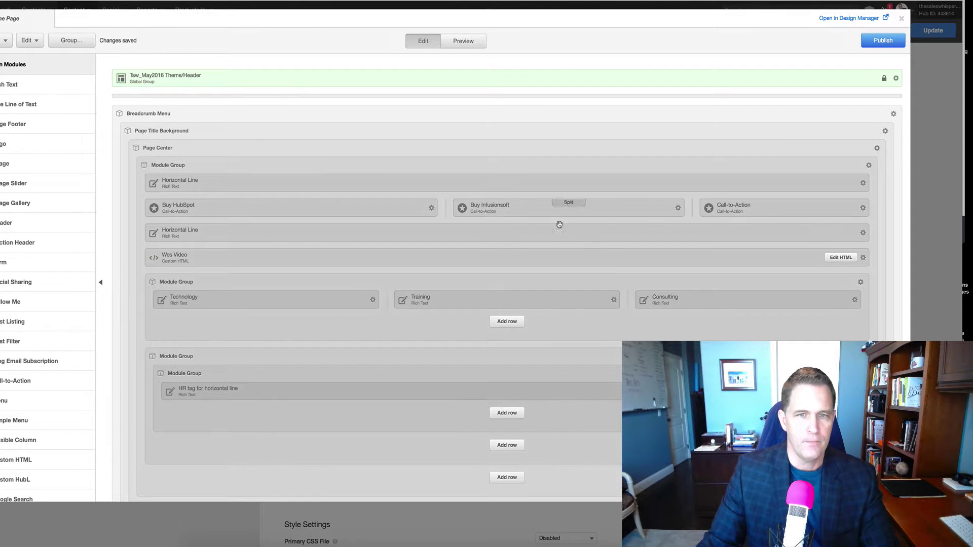
Change the new module's label from Call-to-Action to 'Find The Best CRM'
{"action": "left_click", "coordinate": [864, 208]}
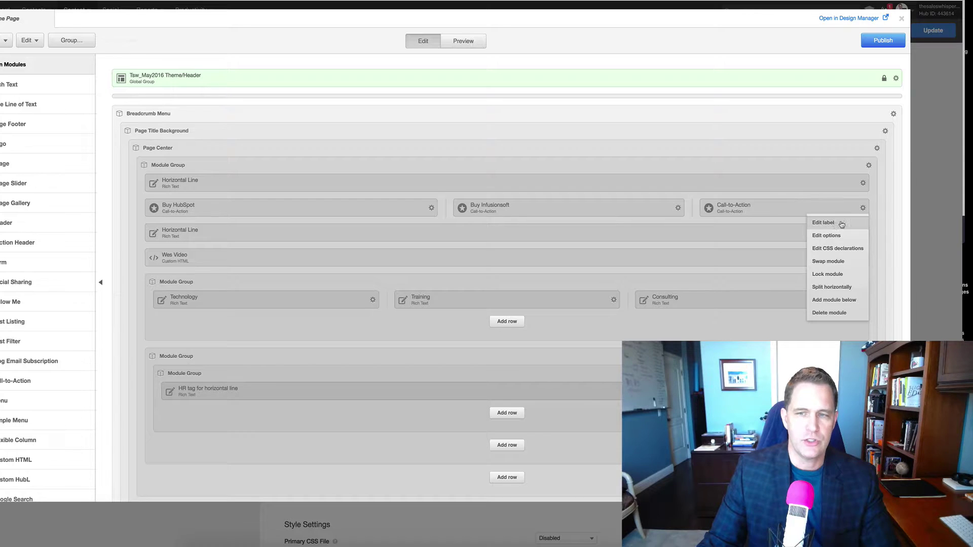
{"action": "left_click", "coordinate": [833, 224]}
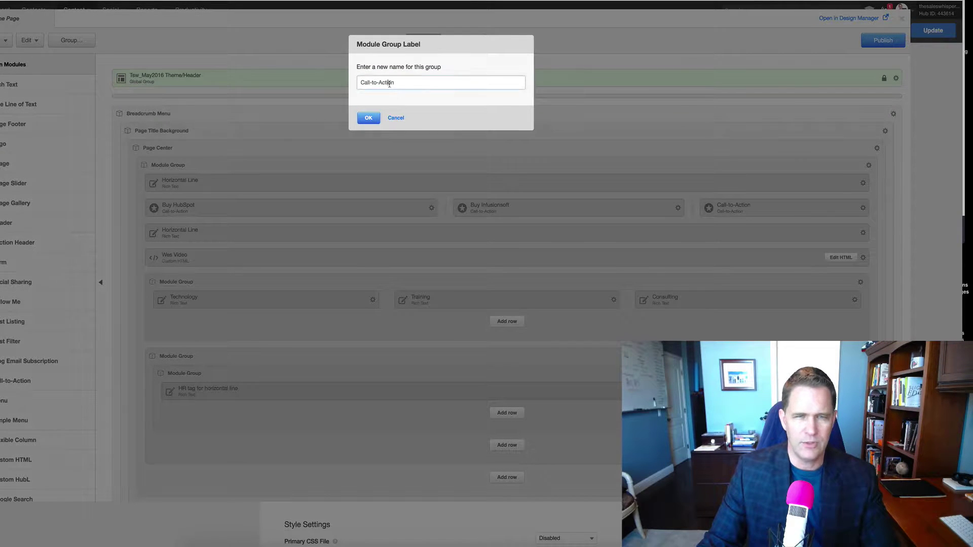
{"action": "double_click", "coordinate": [389, 83]}
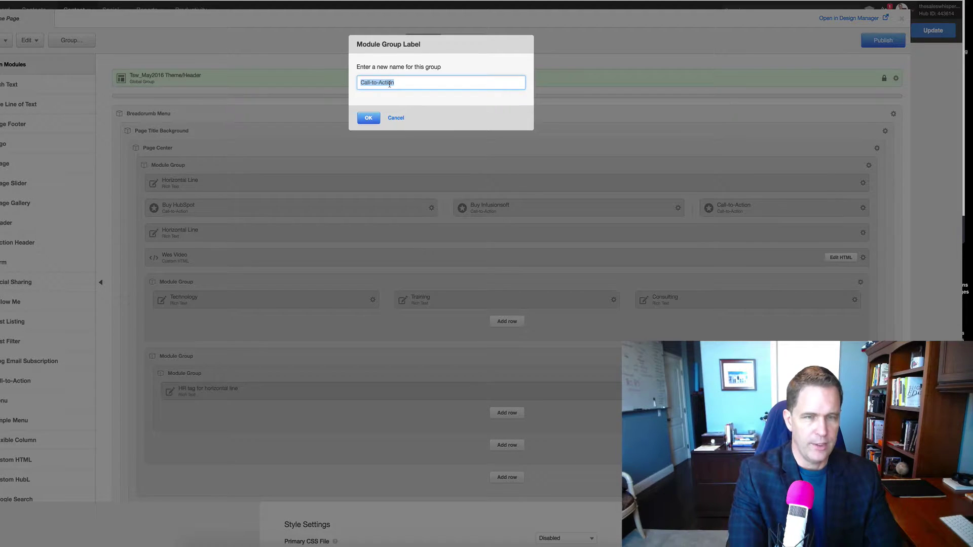
{"action": "type", "text": "Find"}
{"action": "key", "text": "Down"}
{"action": "key", "text": "Return"}
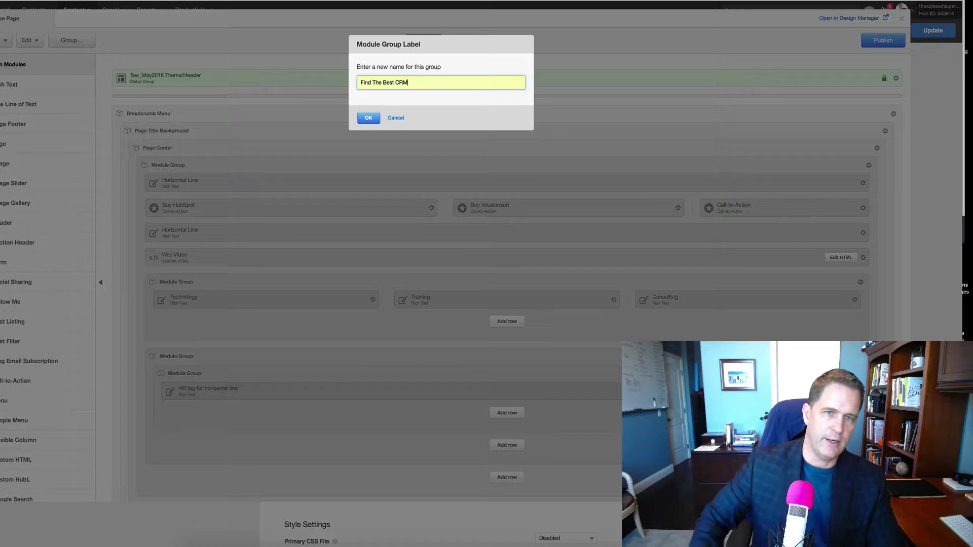
{"action": "left_click", "coordinate": [369, 117]}
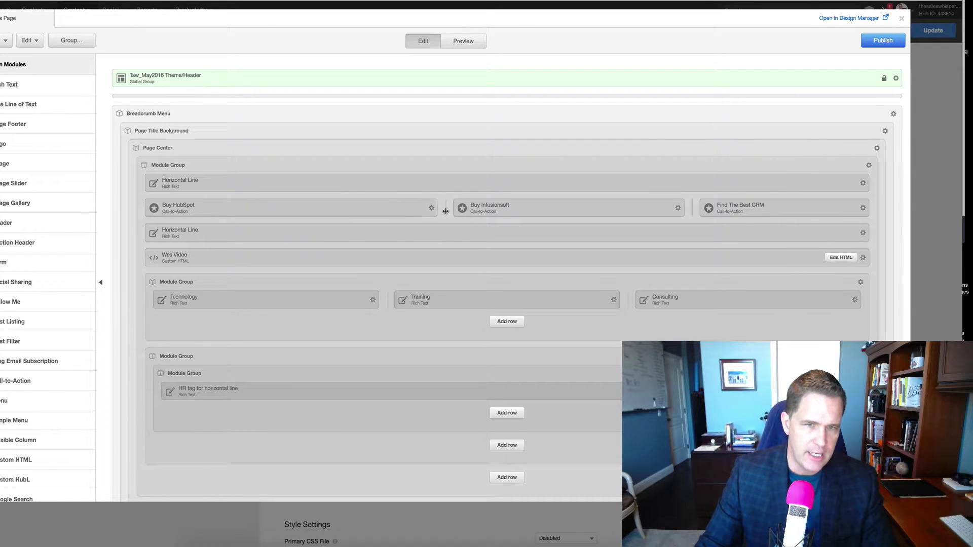
Drag the Buy HubSpot column divider left to even out the three CTA widths
{"action": "left_click_drag", "start_coordinate": [428, 213], "coordinate": [398, 211]}
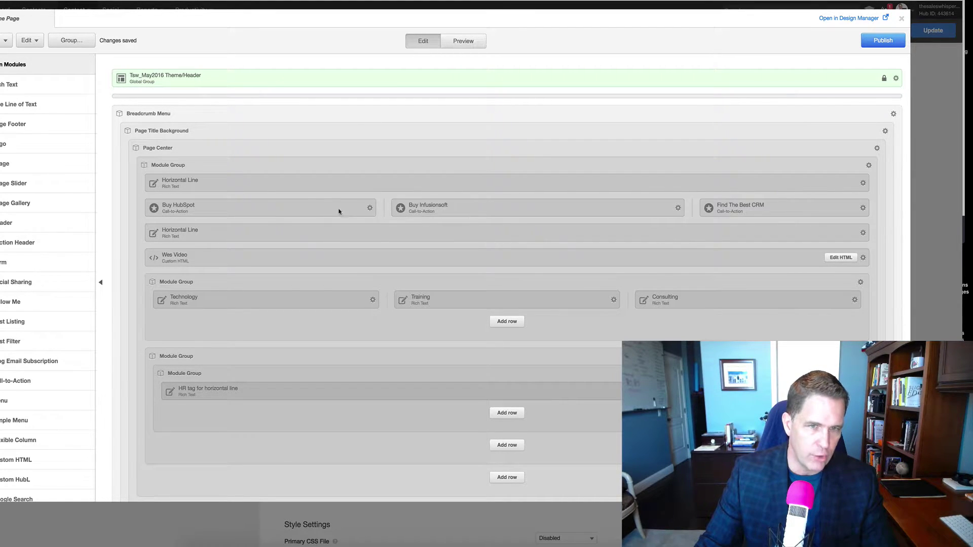
{"action": "mouse_move", "coordinate": [339, 211]}
{"action": "left_mouse_down"}
{"action": "mouse_move", "coordinate": [193, 215]}
{"action": "mouse_move", "coordinate": [383, 207]}
{"action": "left_mouse_up"}
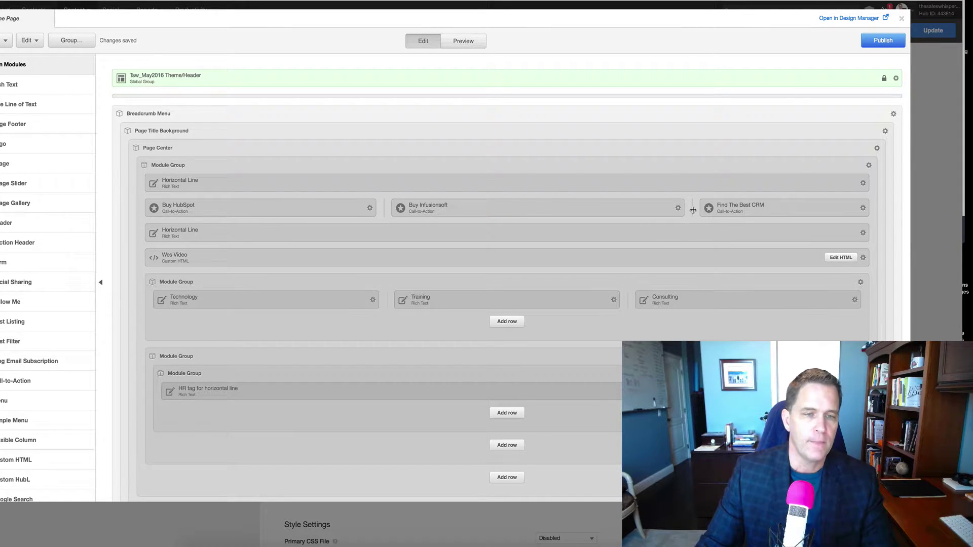
{"action": "scroll", "coordinate": [23, 228], "scroll_direction": "down", "scroll_amount": 3}
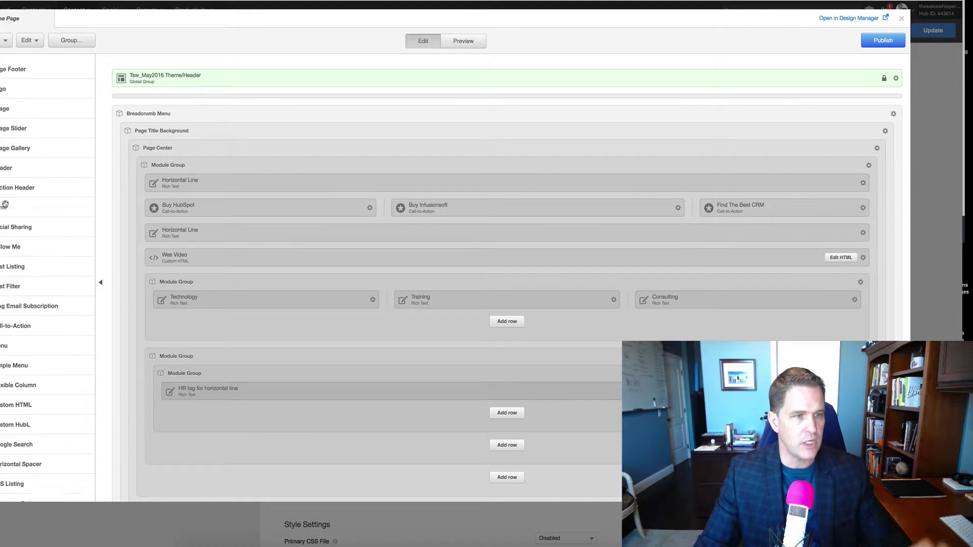
{"action": "scroll", "coordinate": [38, 236], "scroll_direction": "down", "scroll_amount": 3}
{"action": "scroll", "coordinate": [42, 237], "scroll_direction": "down", "scroll_amount": 1}
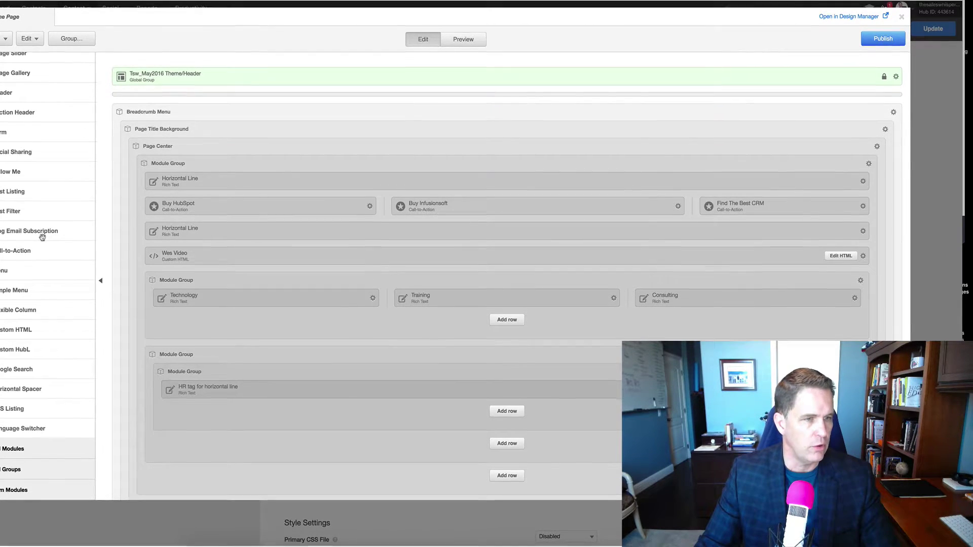